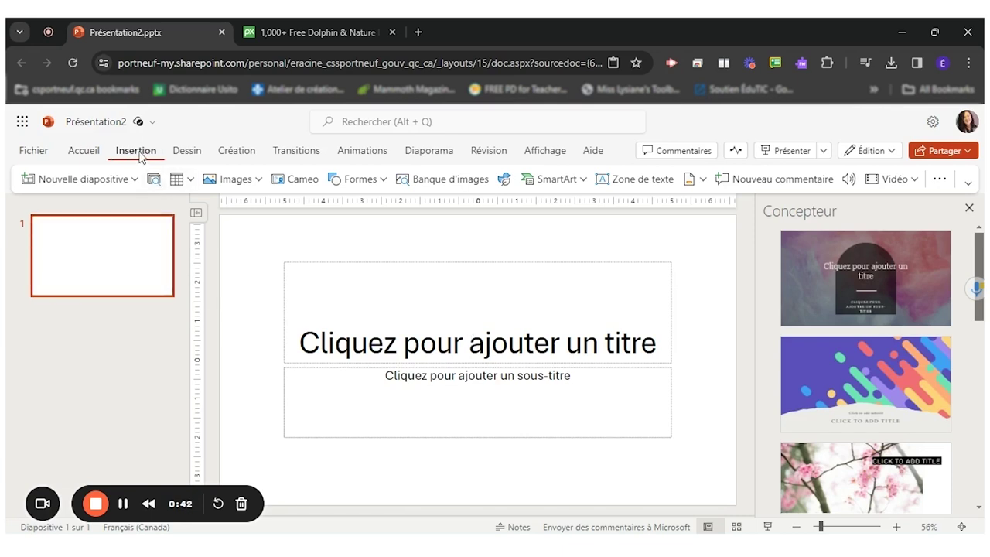
Bring up the picture-source options for inserting an image into Présentation2's blank title slide
click(244, 185)
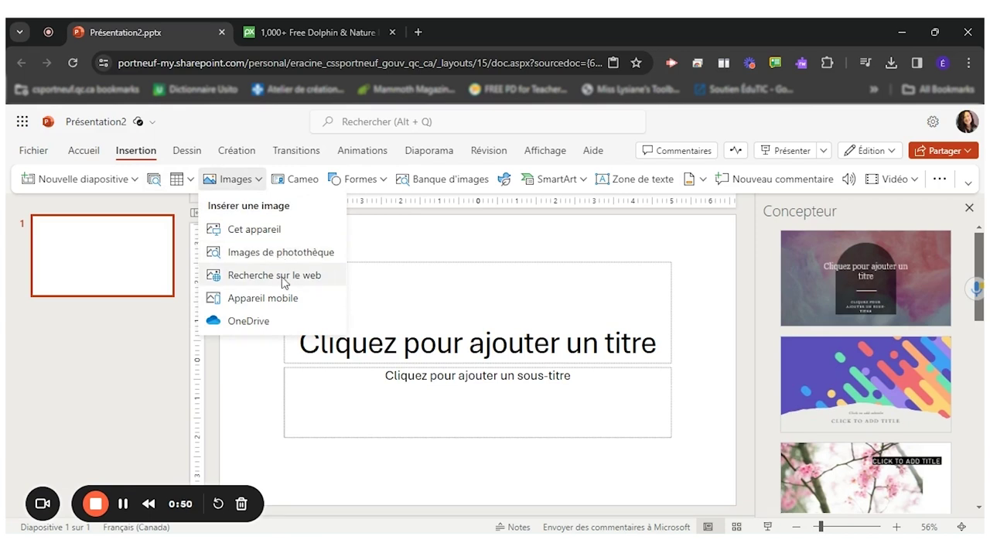
click(436, 256)
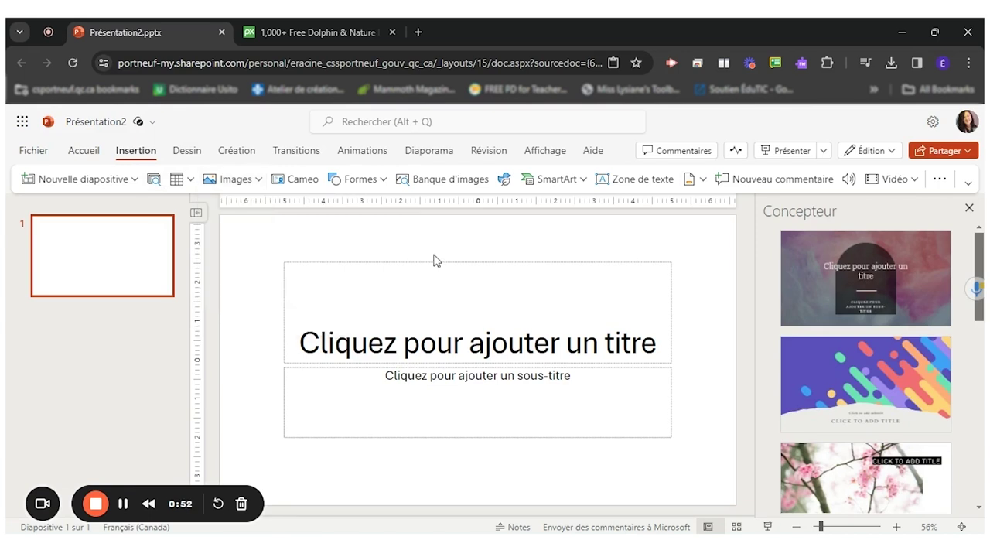
click(299, 34)
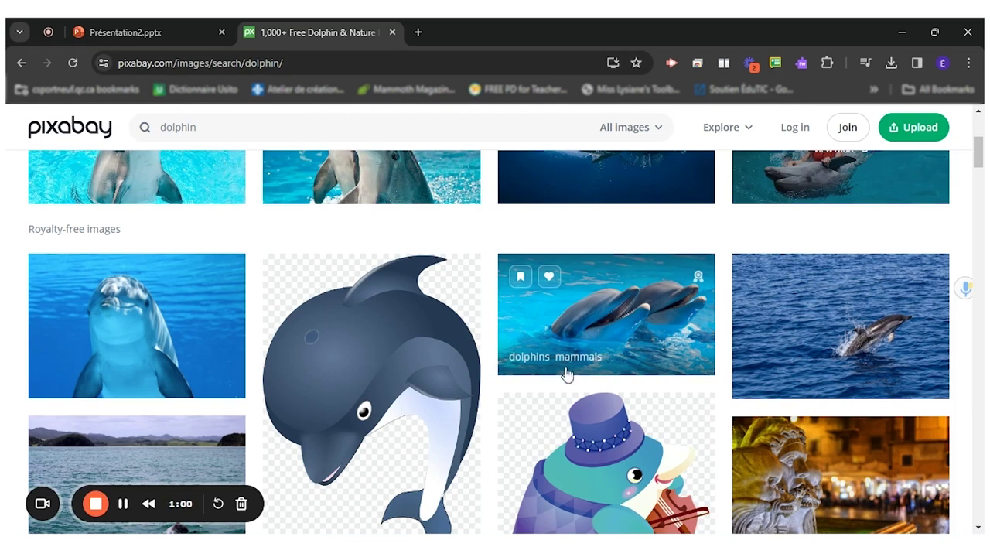
Copy the close-up dolphin photo from Pixabay and return to Présentation2
right_click(148, 309)
scroll(181, 276, down, 1)
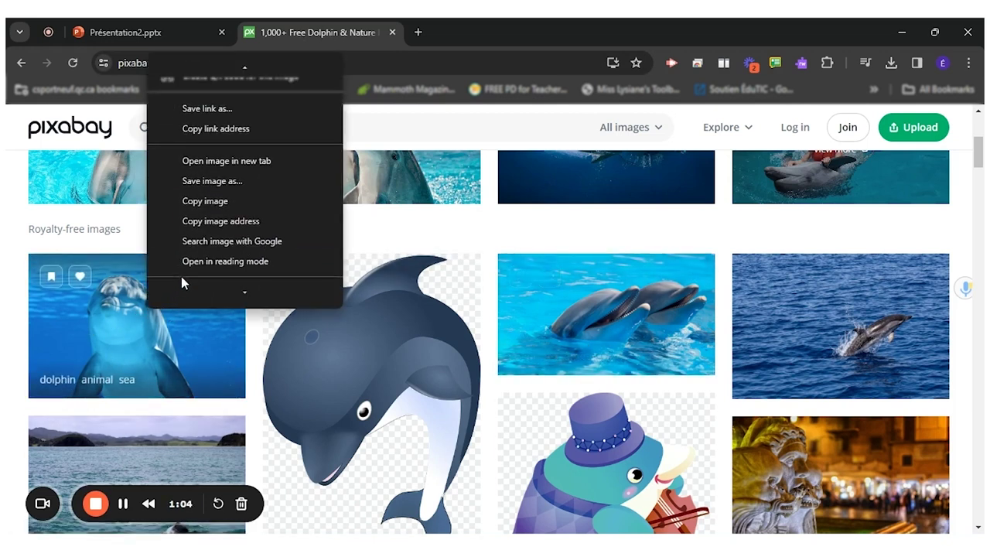
click(196, 203)
click(146, 25)
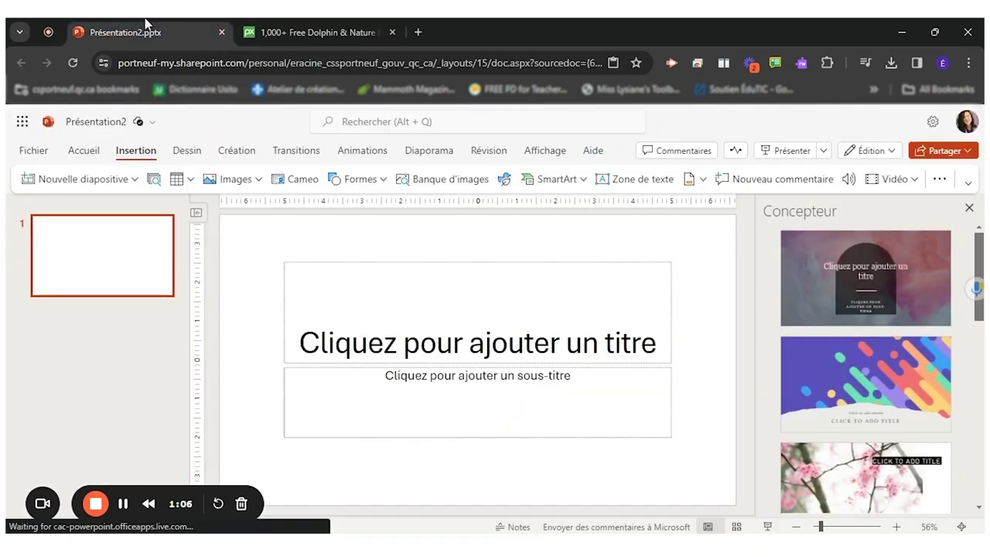
Paste the dolphin photo, enlarge it to the full slide height, and centre it horizontally
right_click(338, 229)
click(370, 270)
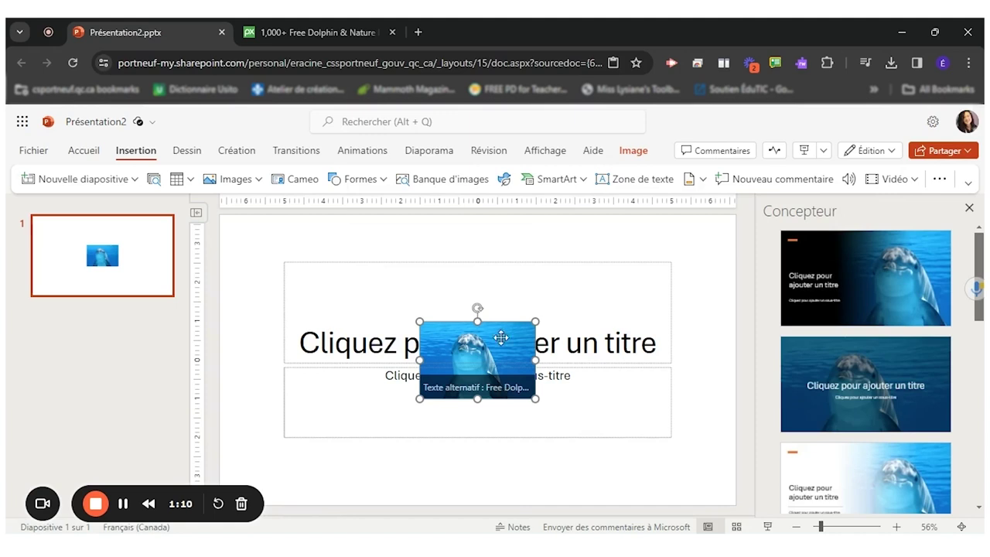
drag(501, 337, 299, 231)
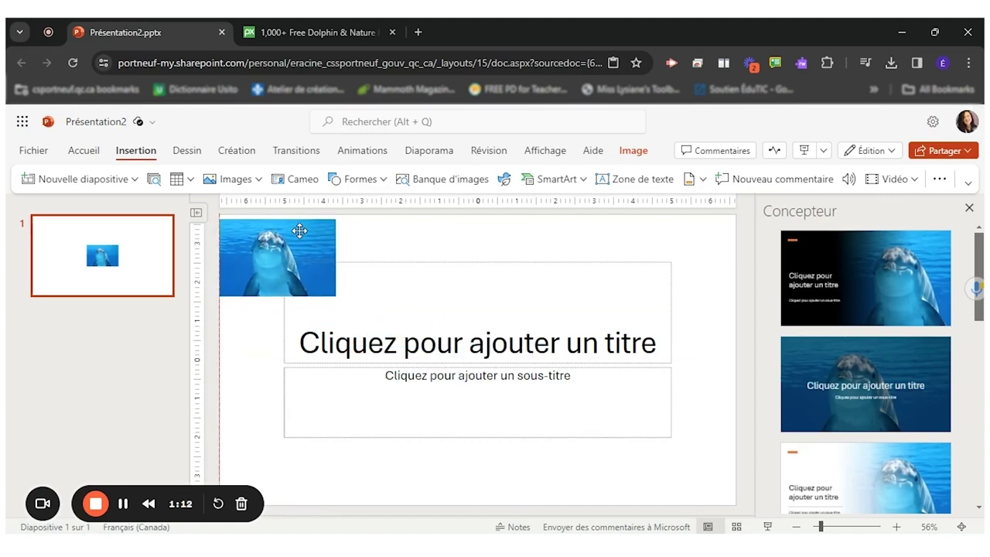
drag(336, 296, 651, 504)
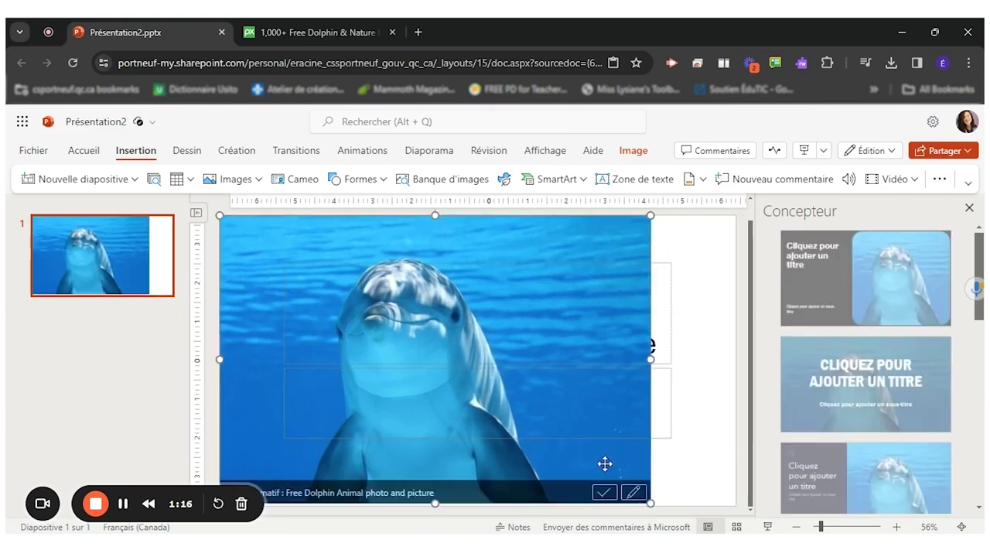
drag(604, 464, 657, 464)
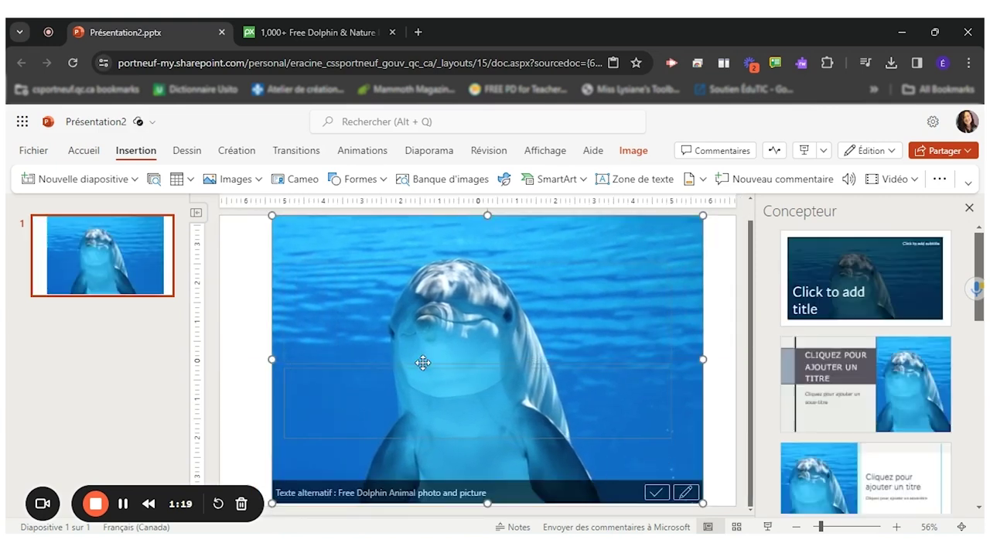
Give the slide a solid black background fill behind the dolphin photo
right_click(712, 288)
mouse_move(769, 389)
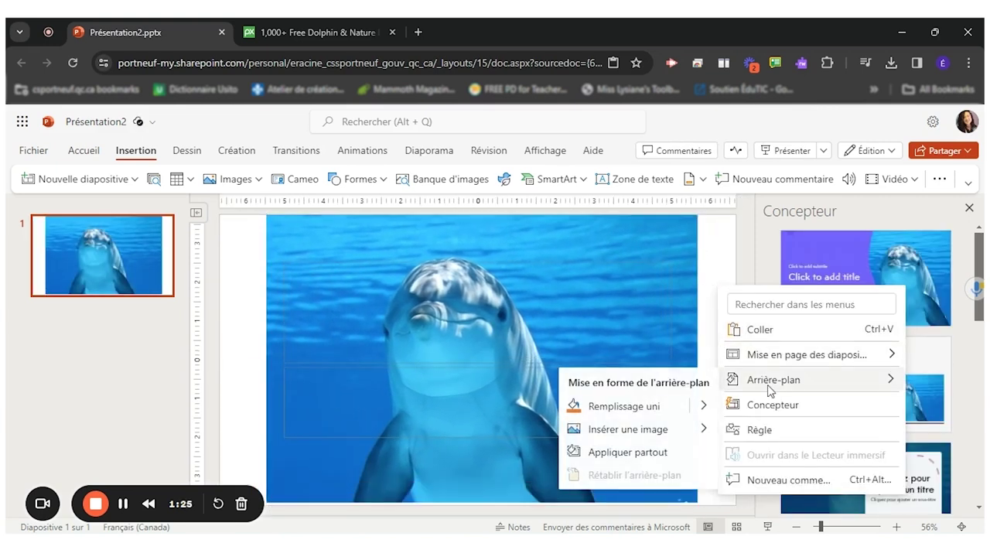
click(704, 407)
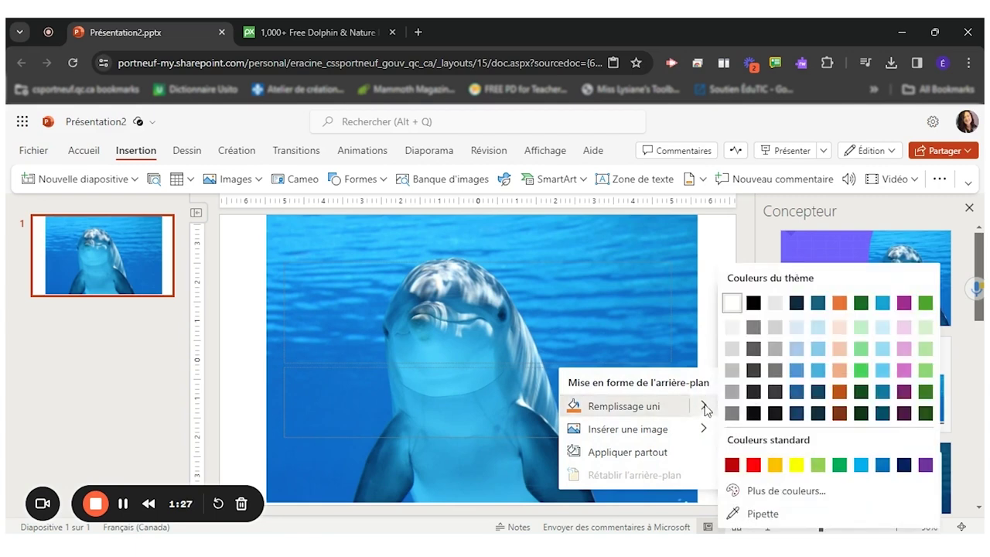
click(753, 303)
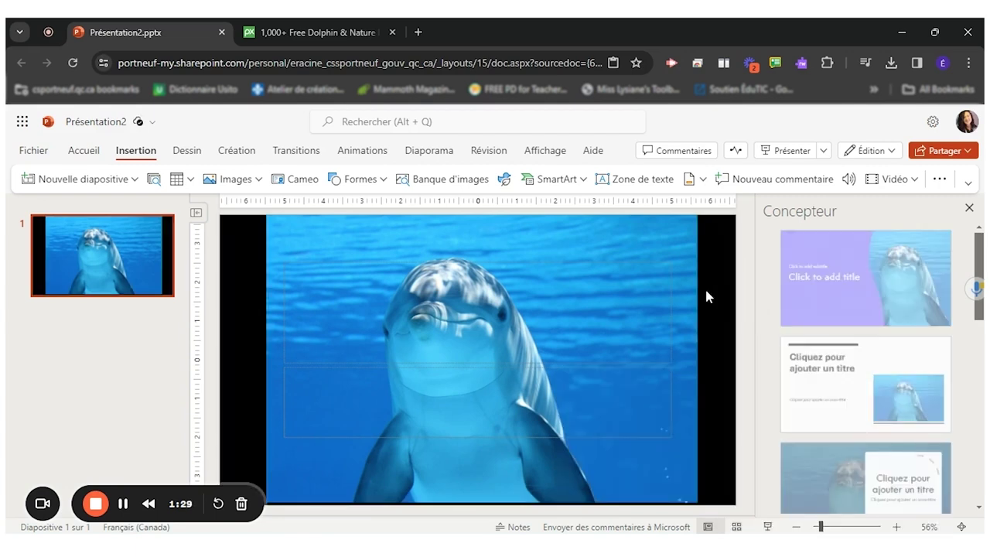
click(342, 261)
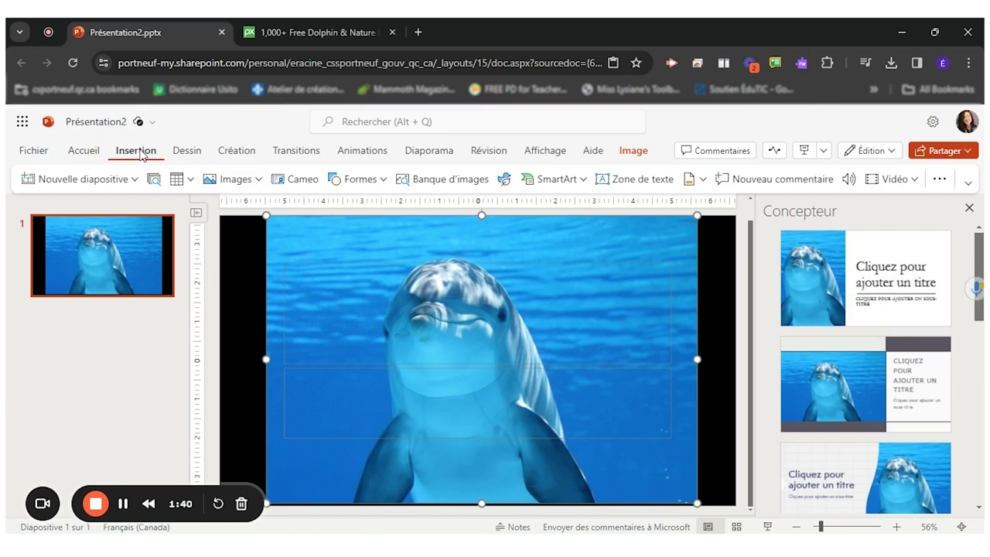
click(375, 185)
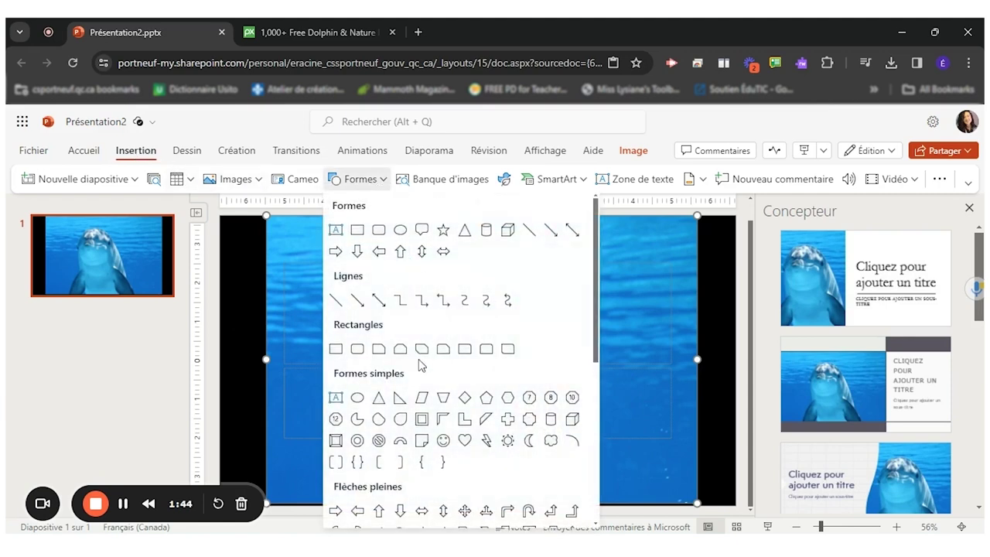
scroll(420, 387, down, 6)
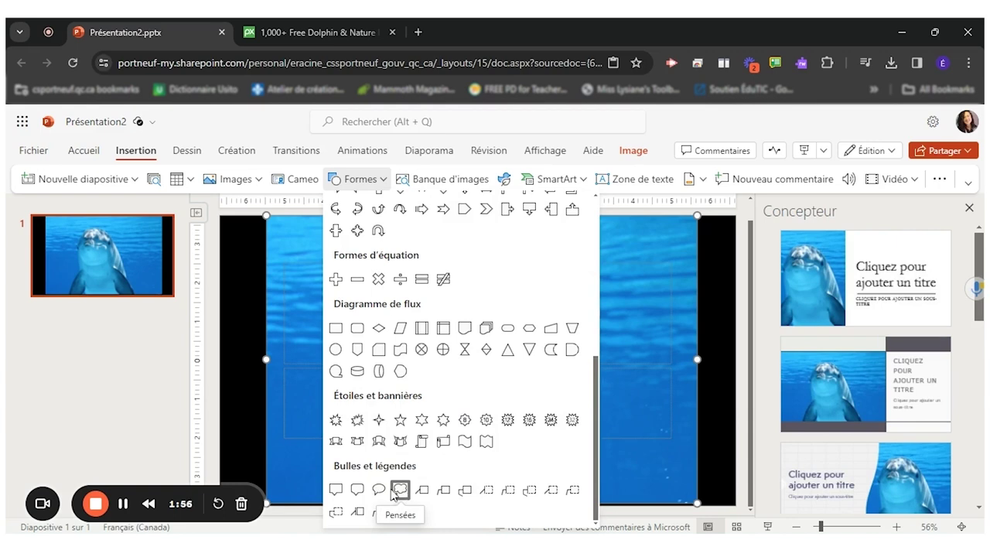
click(290, 481)
Replace the Pixabay search 'dolphin' with a search for 'thinking bubble' images
click(333, 23)
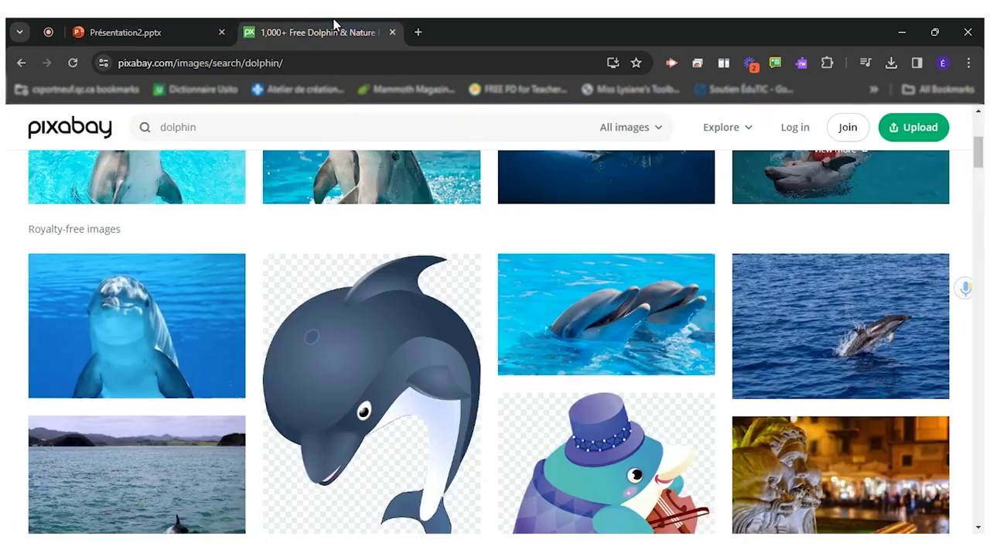
scroll(258, 130, up, 4)
click(255, 131)
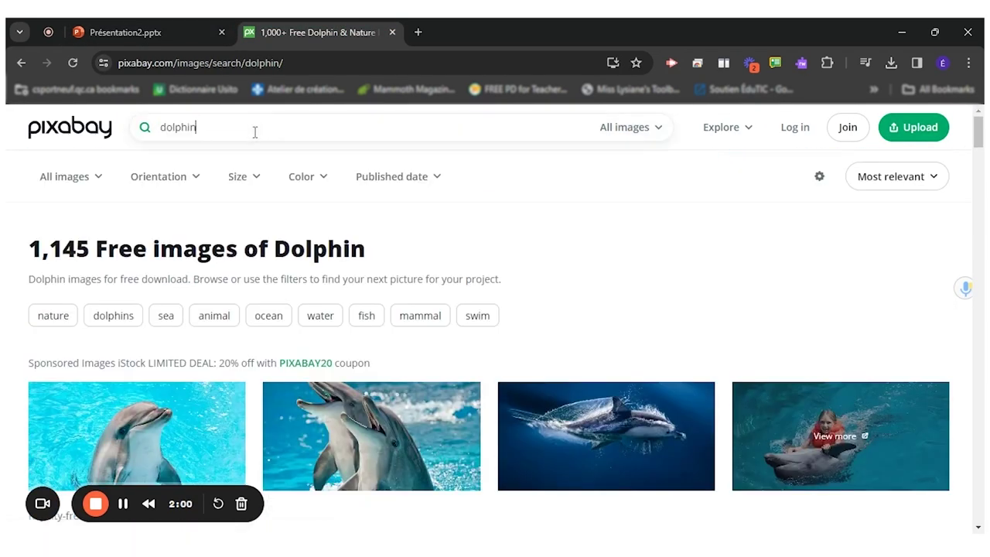
double_click(256, 132)
text(thin)
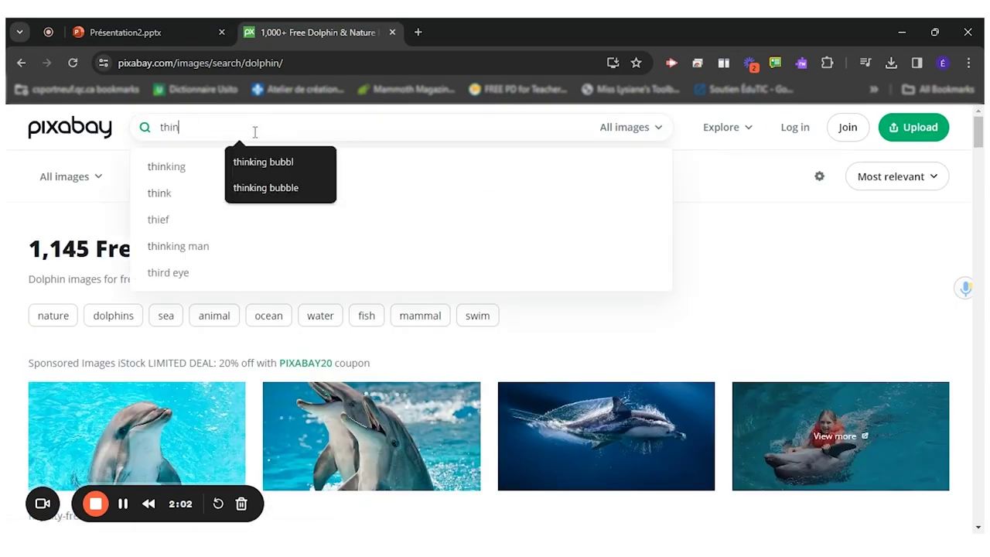
text(king bubble)
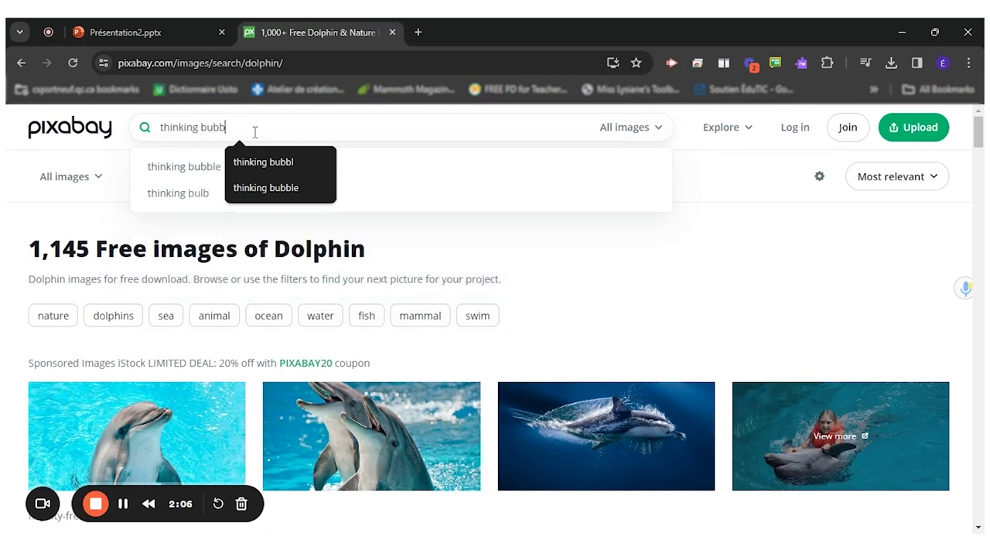
key(Return)
Copy the glossy cyan thought-bubble image from the results and return to the presentation
scroll(340, 378, down, 5)
scroll(338, 379, down, 6)
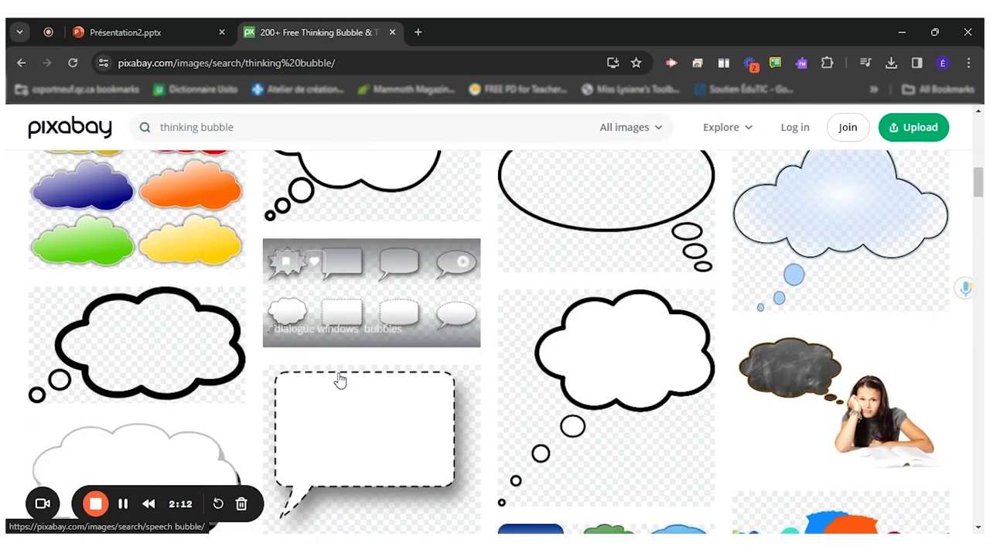
scroll(339, 379, down, 6)
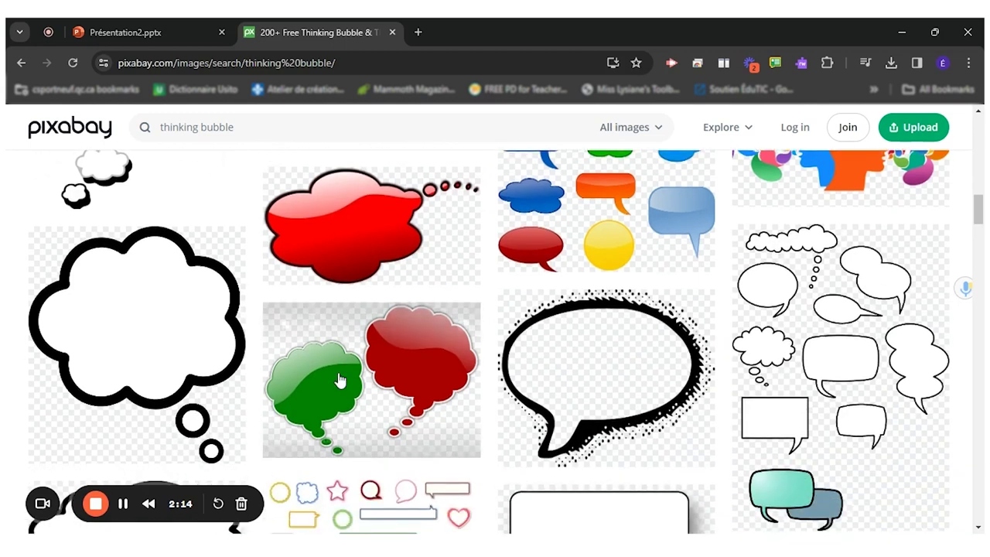
scroll(338, 378, down, 3)
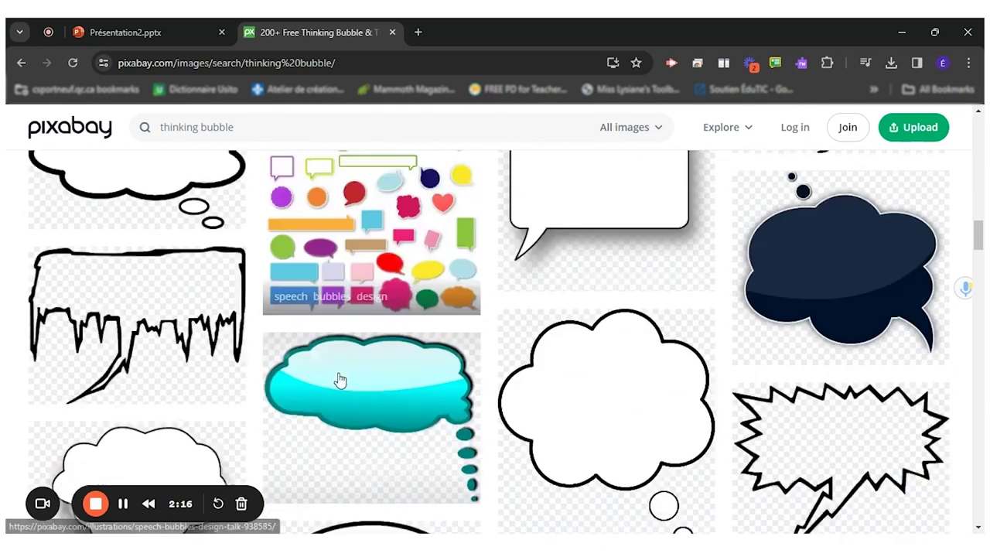
right_click(410, 354)
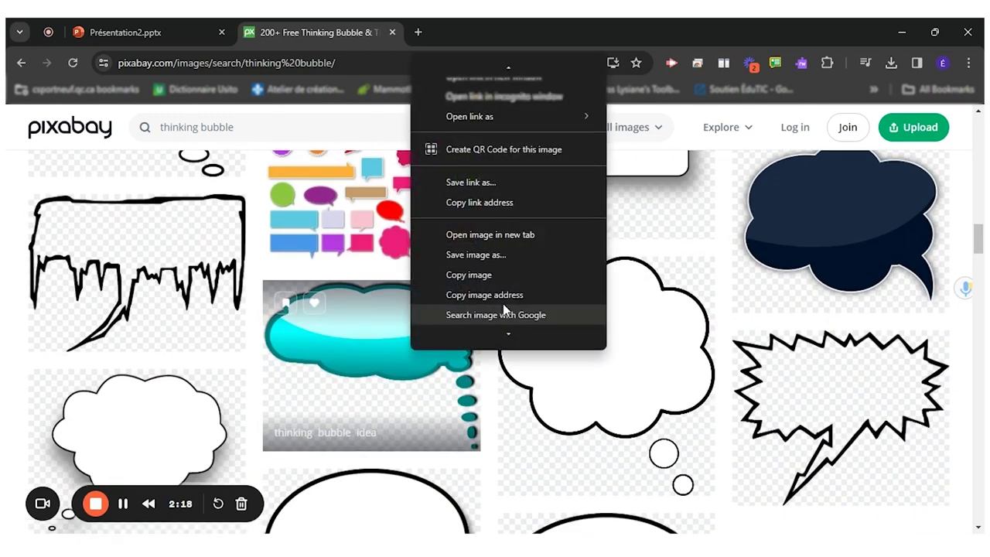
click(506, 275)
click(116, 29)
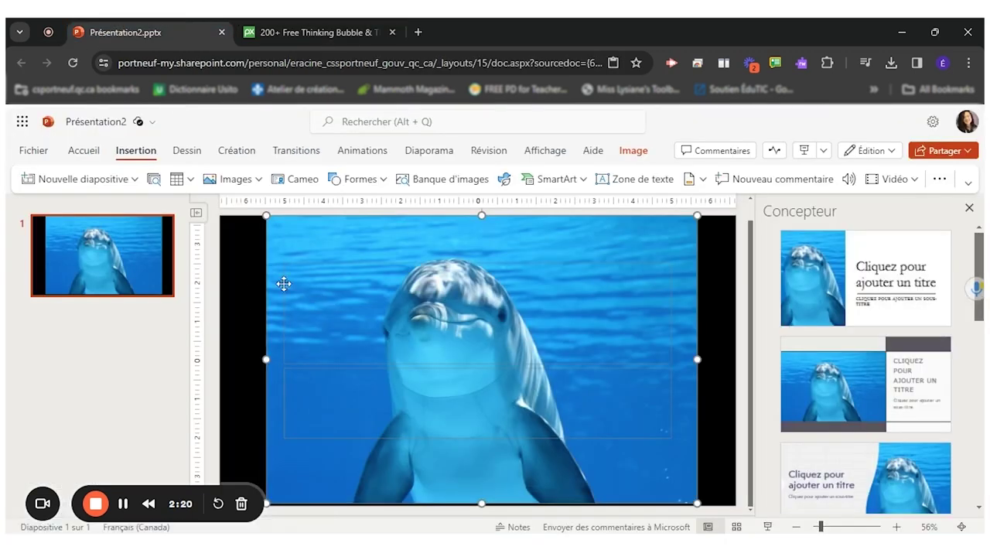
Paste the cyan thought bubble, enlarge it, and tilt it just above the dolphin's head
right_click(249, 277)
click(287, 317)
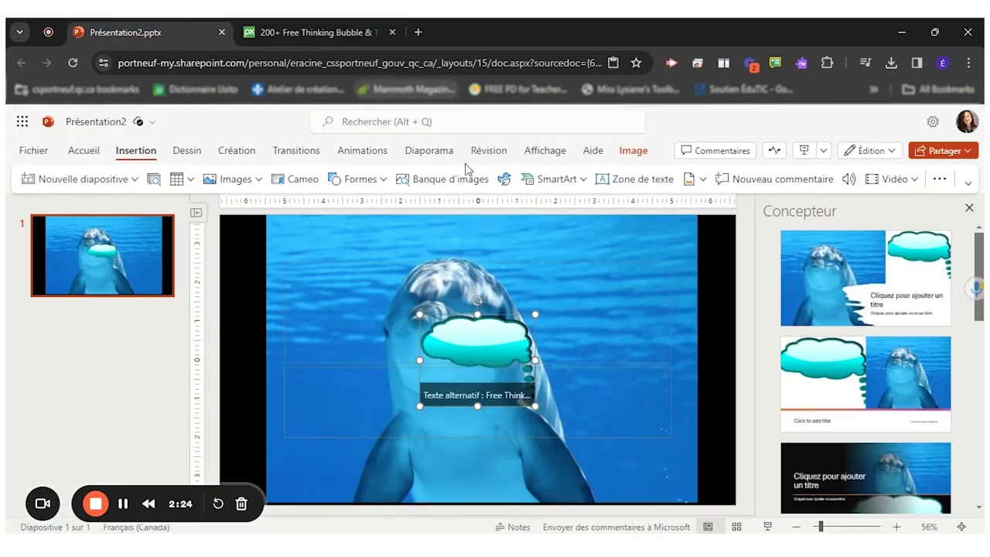
drag(487, 352, 336, 261)
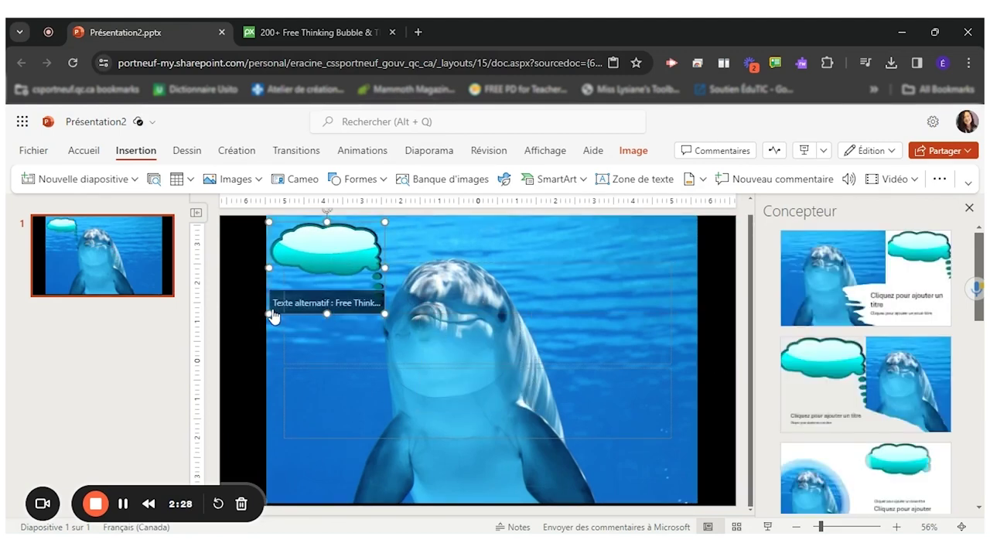
drag(272, 315, 232, 352)
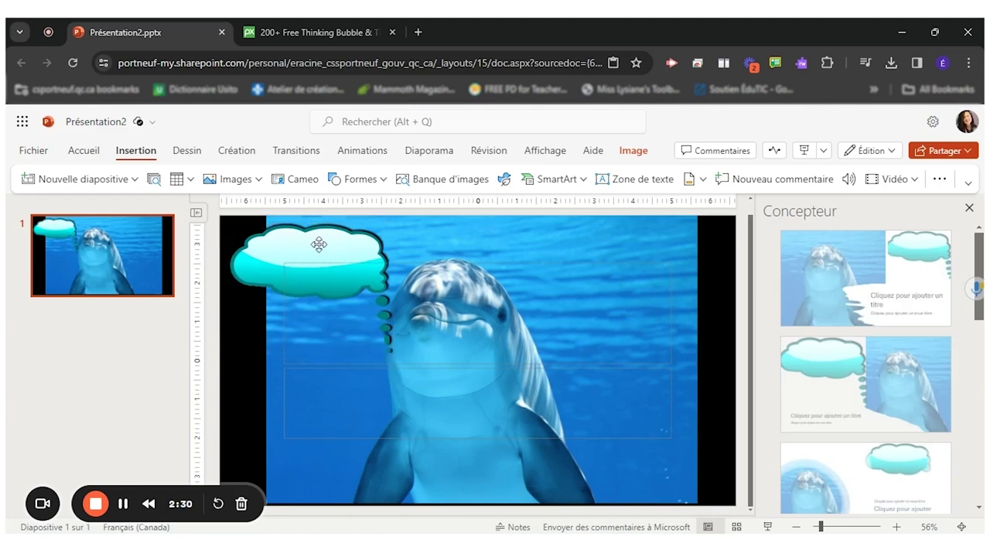
drag(319, 244, 327, 257)
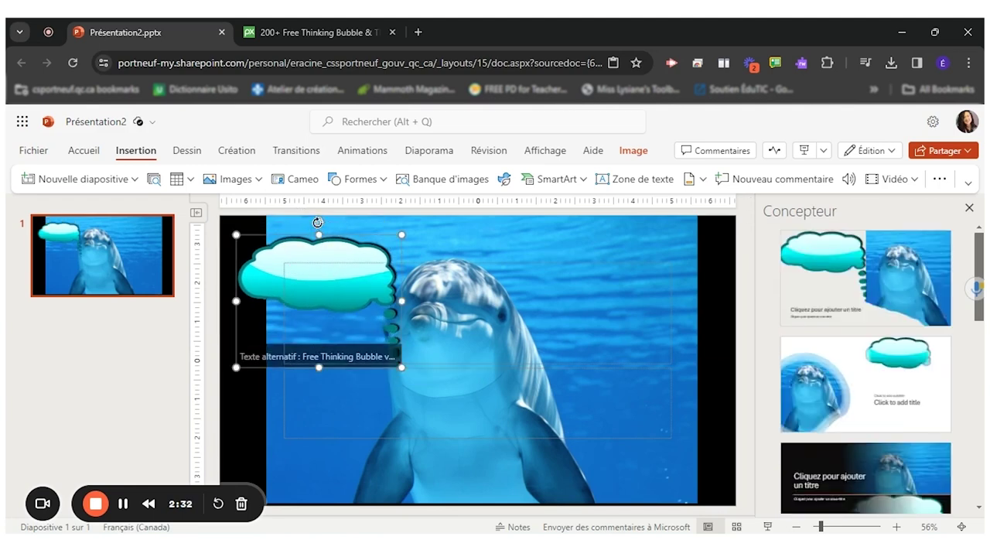
drag(317, 222, 380, 236)
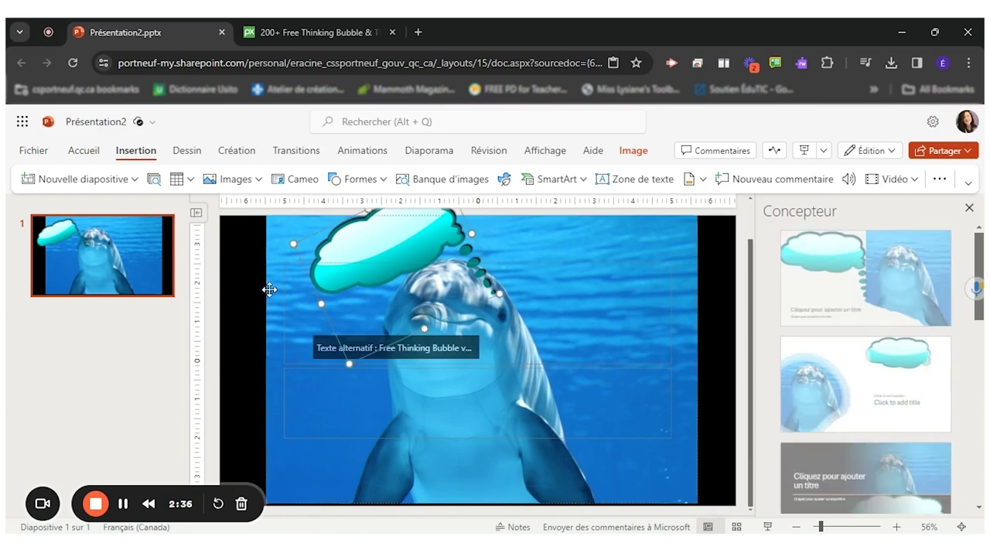
click(285, 353)
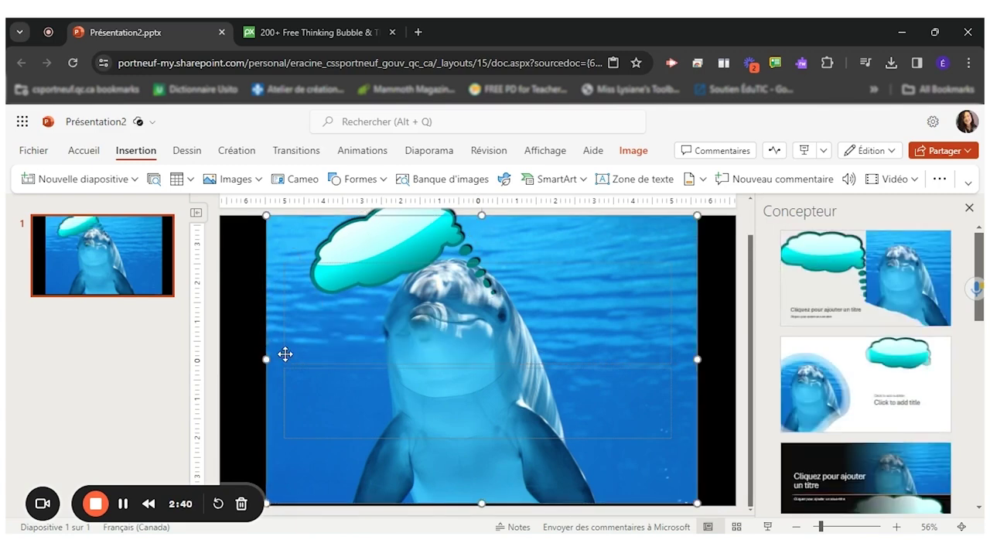
Draw a text box in the slide's upper right reading 'It's a nice day today!'
click(620, 187)
drag(510, 243, 655, 273)
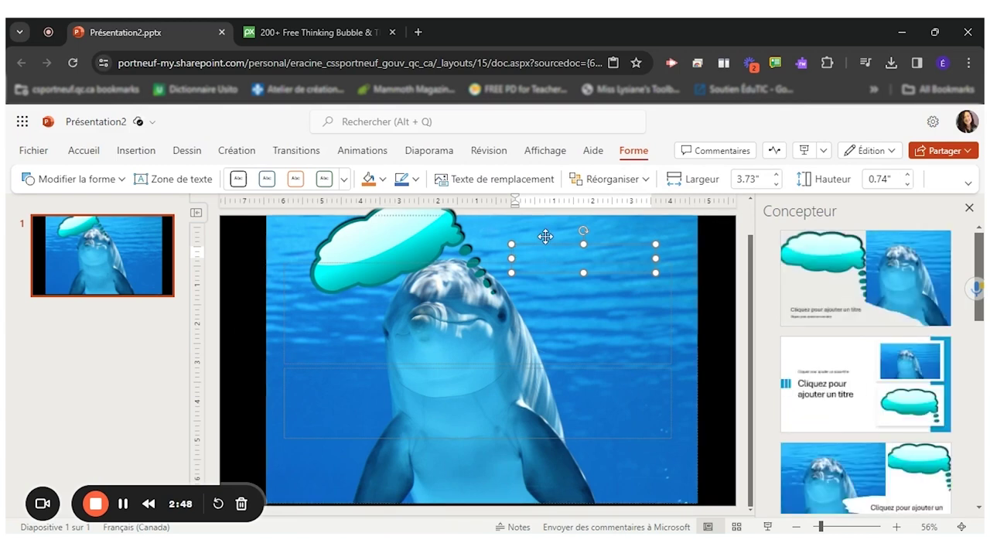
text(It)
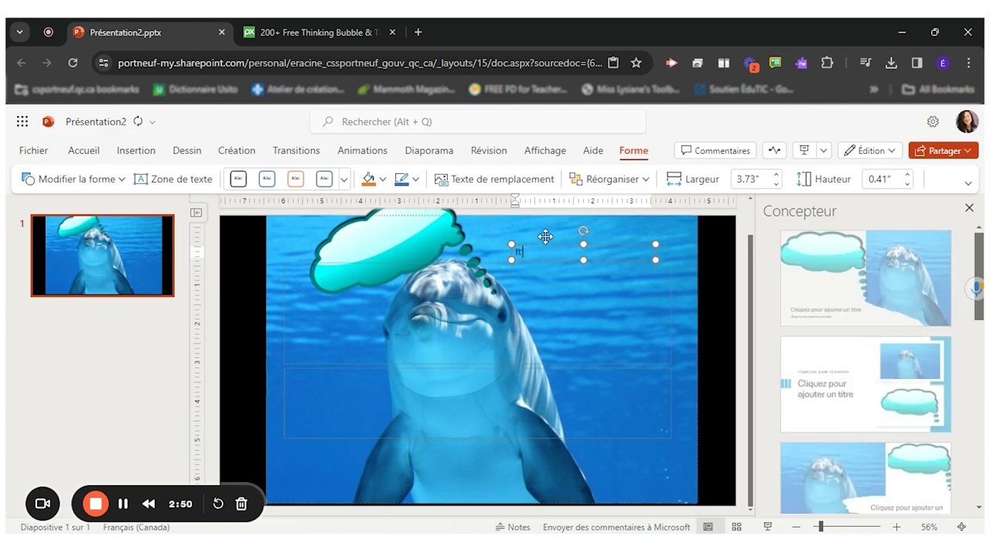
text('s a nice day today!)
click(548, 316)
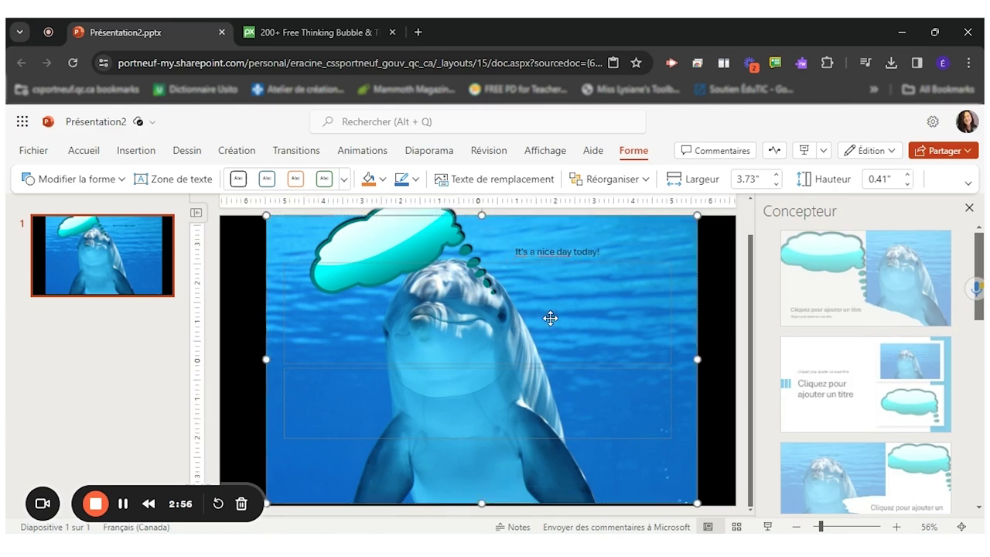
click(538, 249)
triple_click(539, 249)
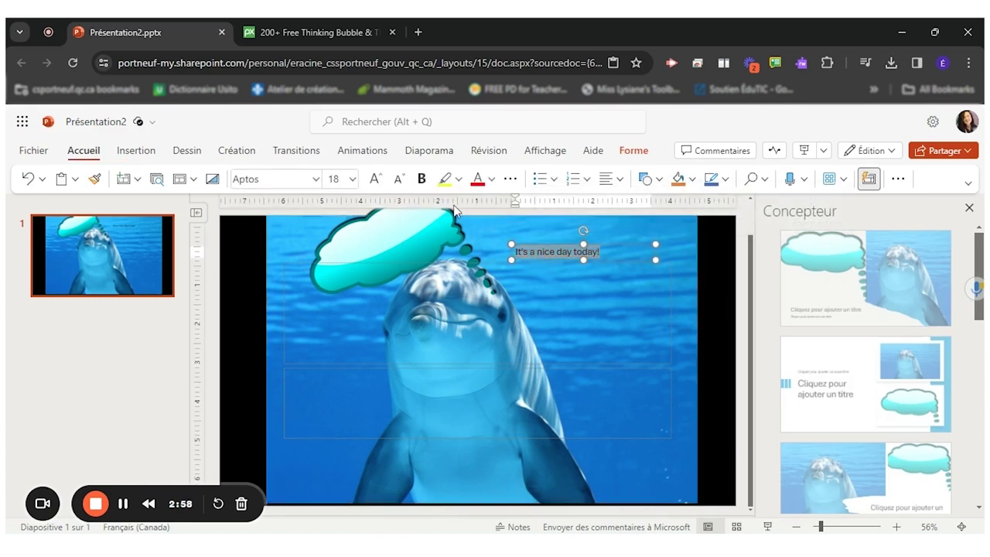
Bold the 'It's a nice day today!' caption, set it to 28 pt, and rotate it into the bubble
click(415, 189)
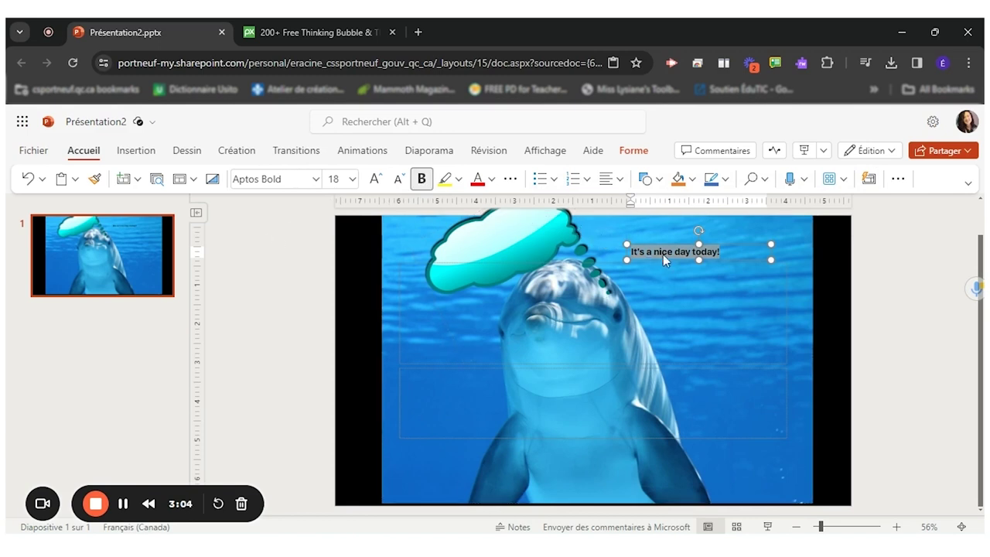
click(676, 292)
click(668, 254)
drag(698, 230, 490, 238)
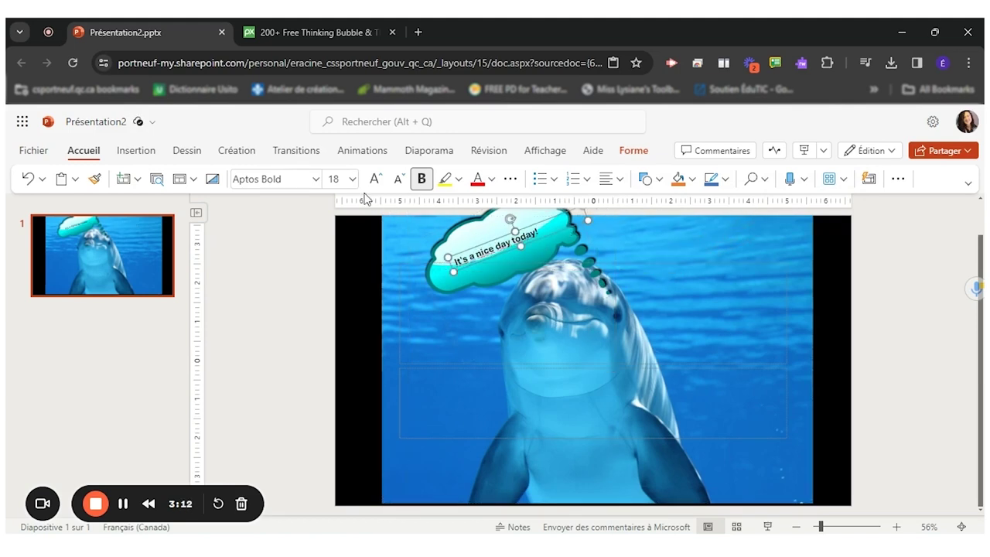
click(344, 178)
click(344, 452)
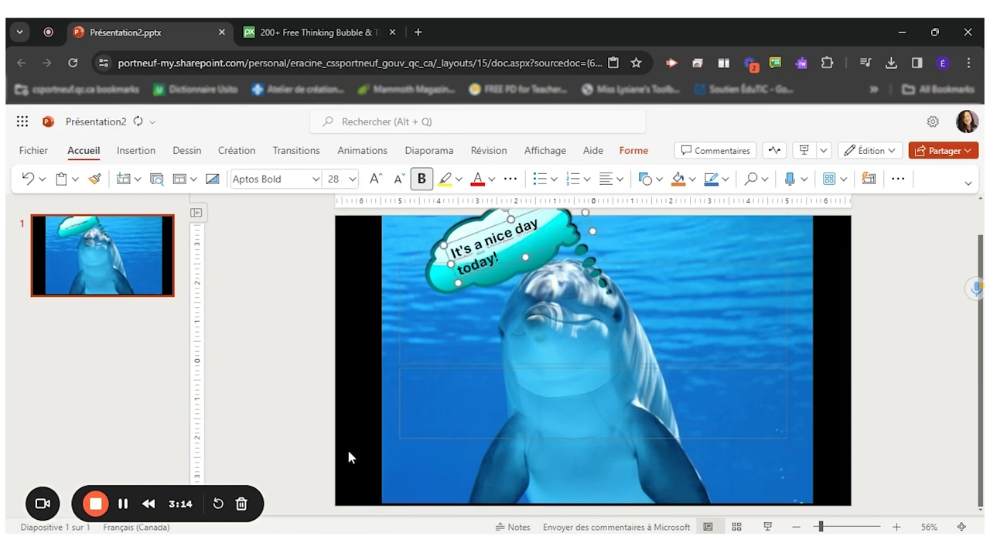
click(854, 363)
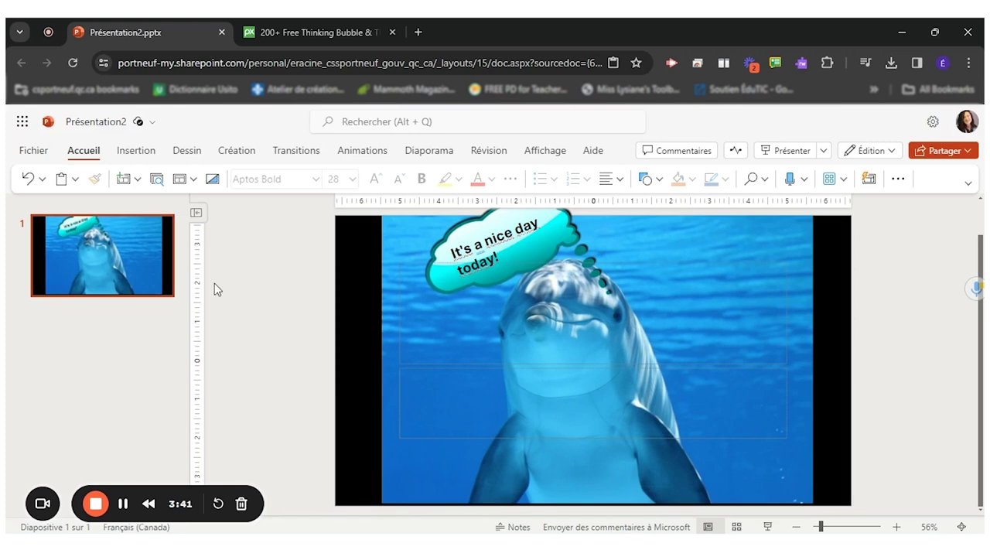